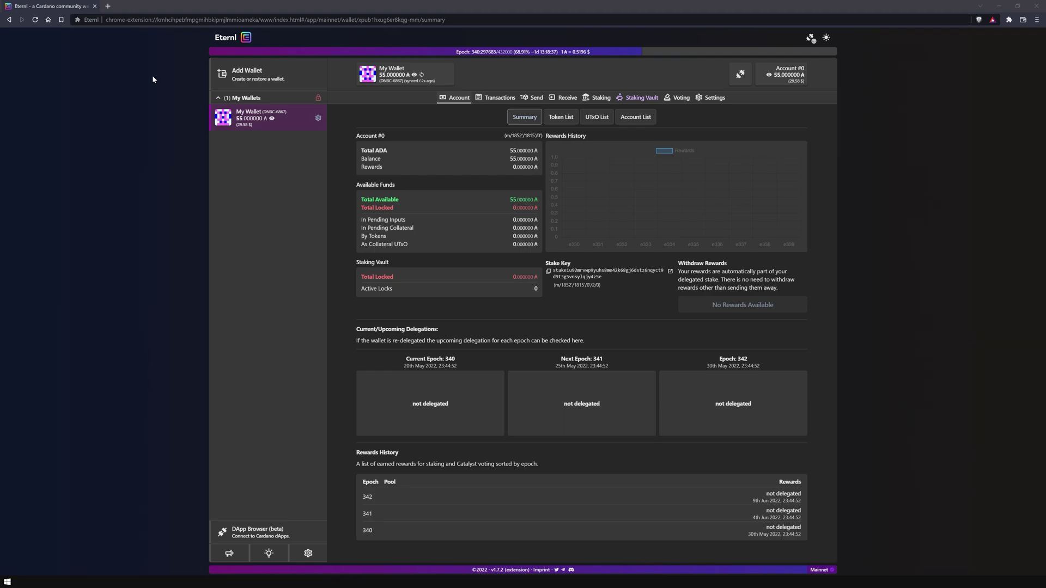
Go to the Staking pool list and focus the Filter Pools search field
click(583, 98)
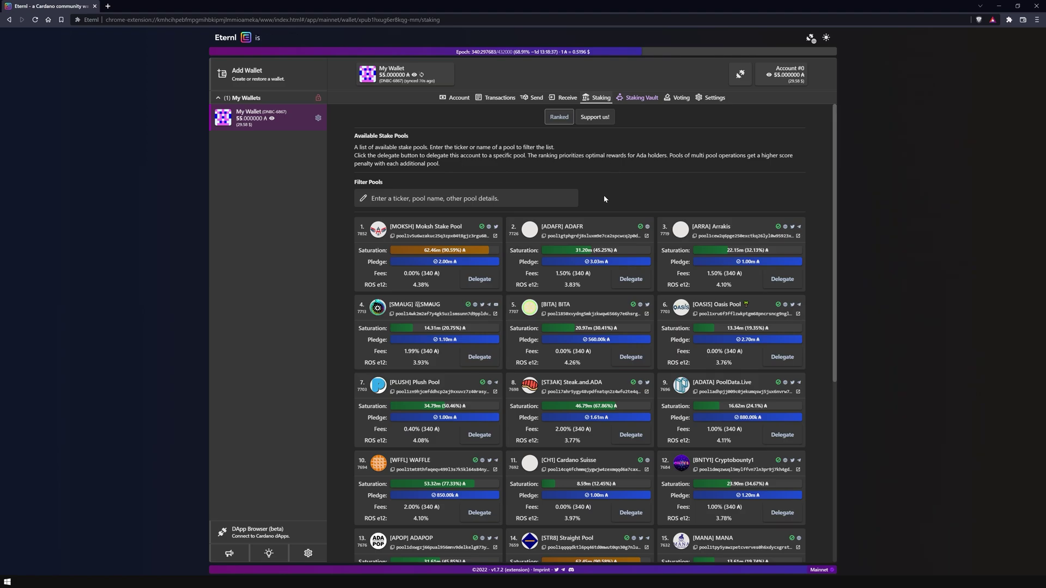
click(556, 199)
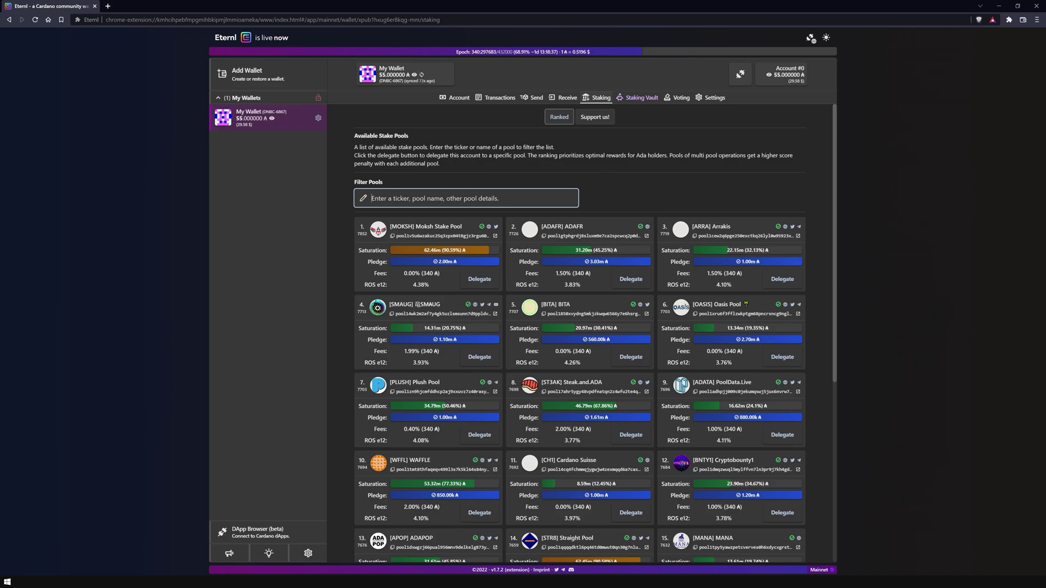
text(nova)
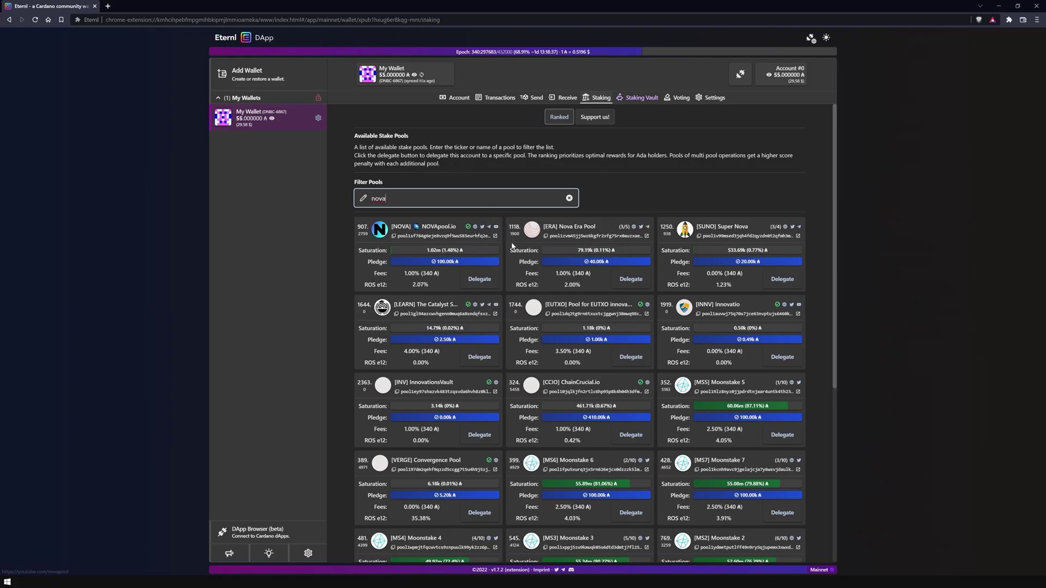
Pick NOVApool.io to delegate to and review the 2 ADA deposit transaction preview
click(481, 278)
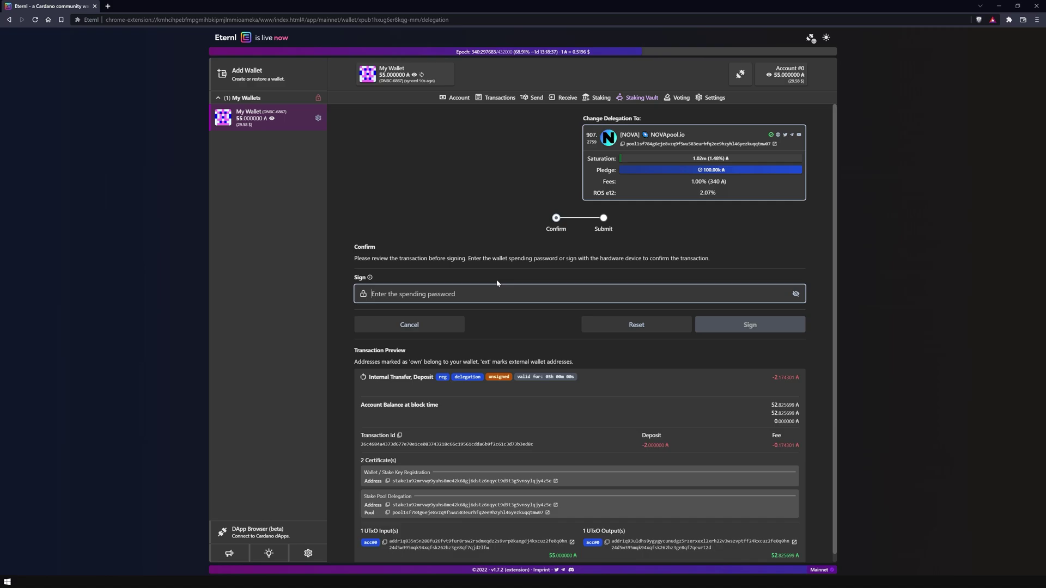
drag(423, 348, 351, 351)
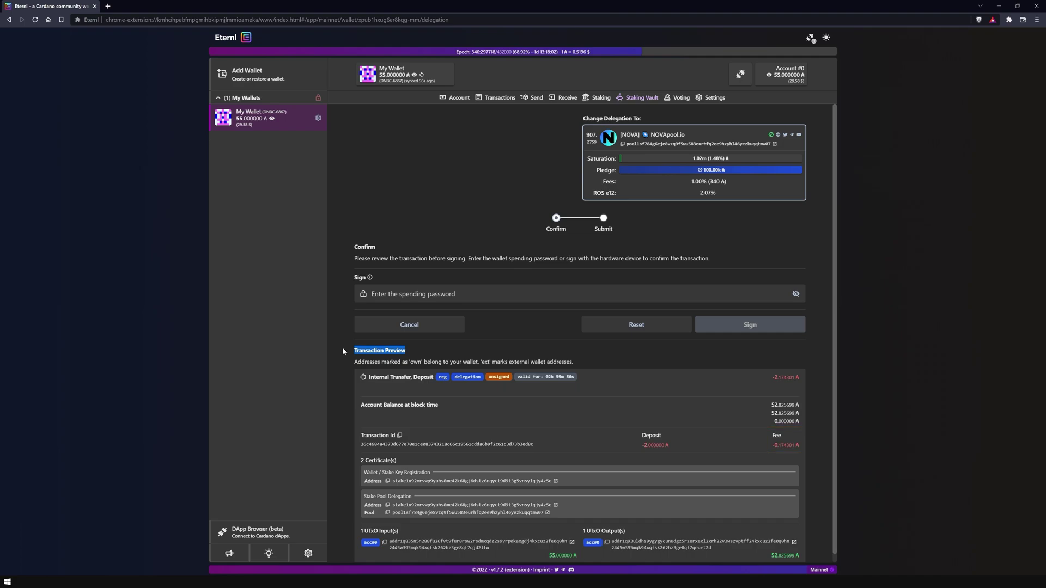
Enter the spending password and sign the NOVApool.io delegation transaction
click(425, 293)
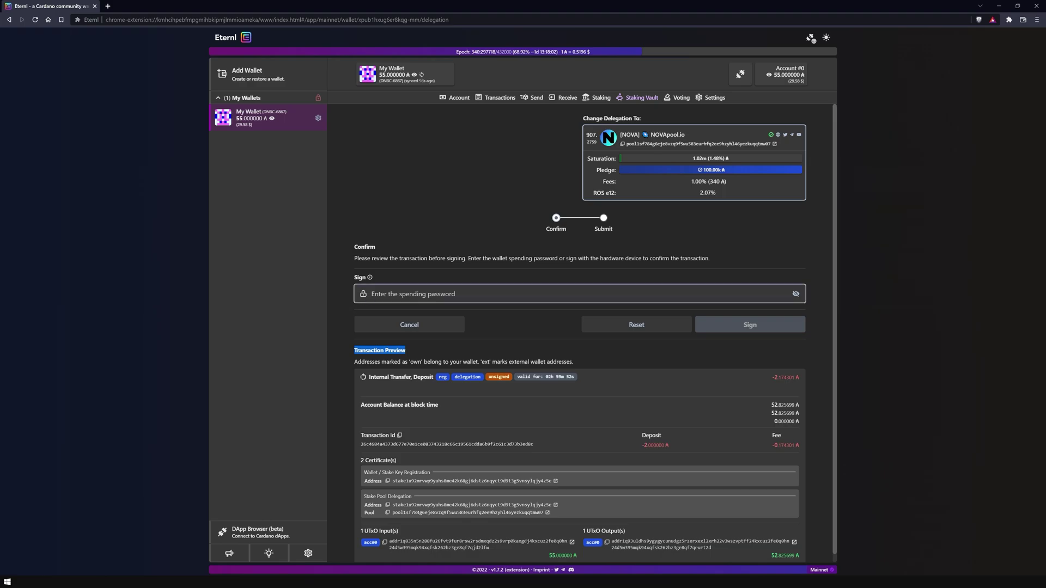
text(a)
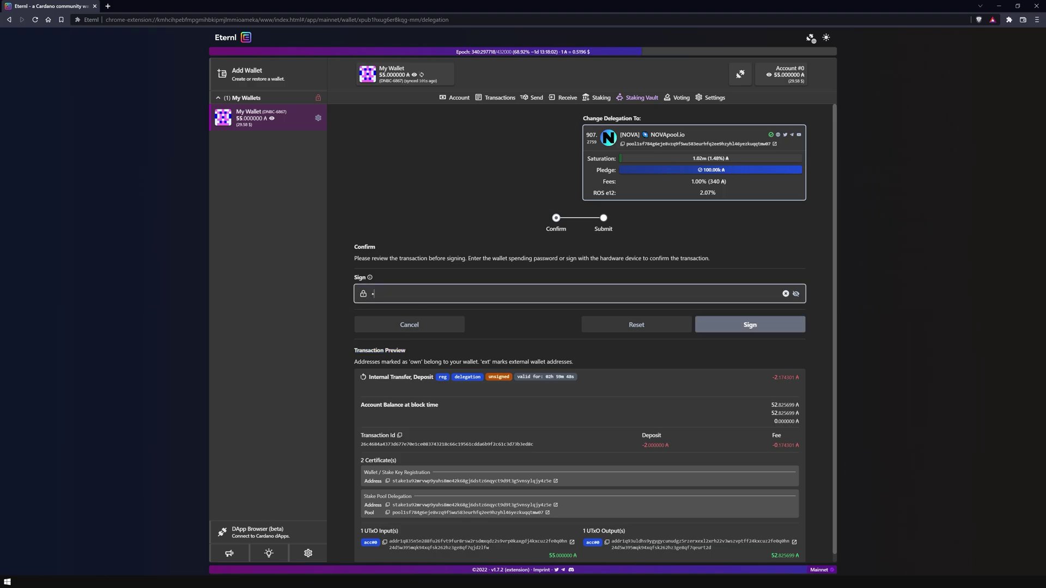
text(*********)
text(*******)
click(713, 326)
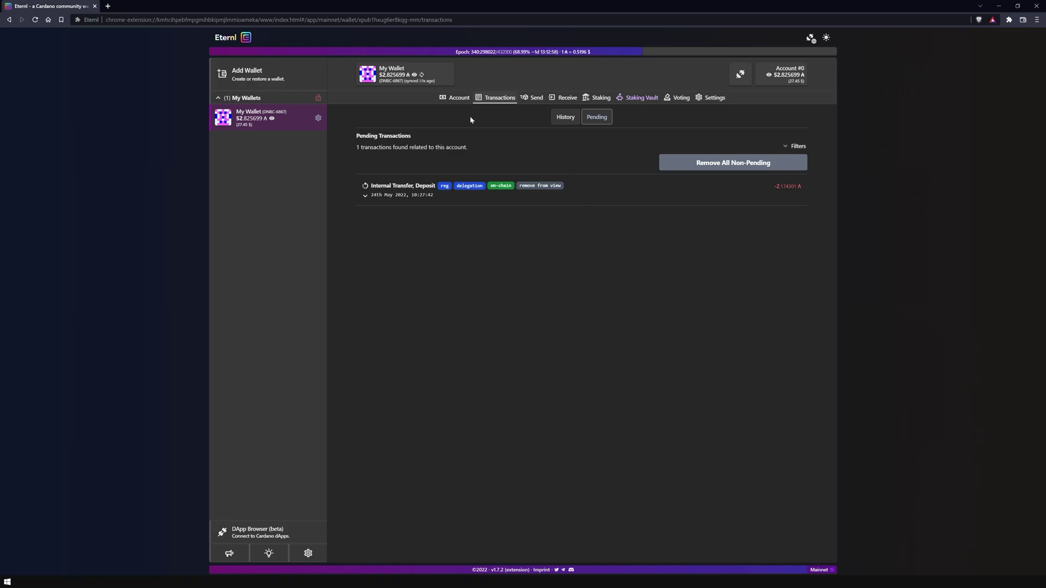
Return to the Account summary to confirm the NOVApool.io delegation for epoch 342
click(455, 98)
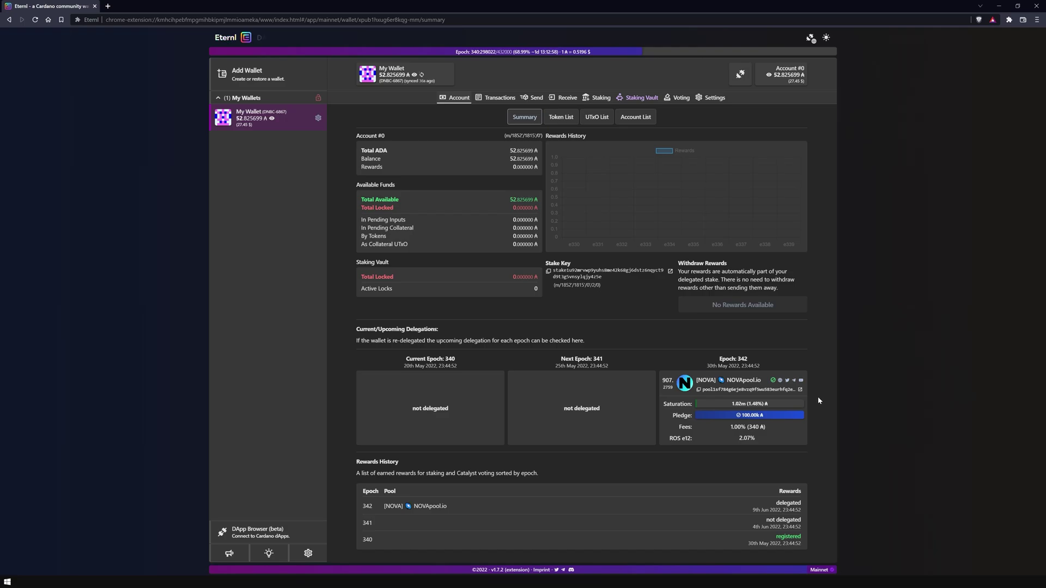
drag(772, 356, 718, 361)
click(709, 360)
View the Staking page's Delegated Pools section listing NOVApool.io
click(596, 99)
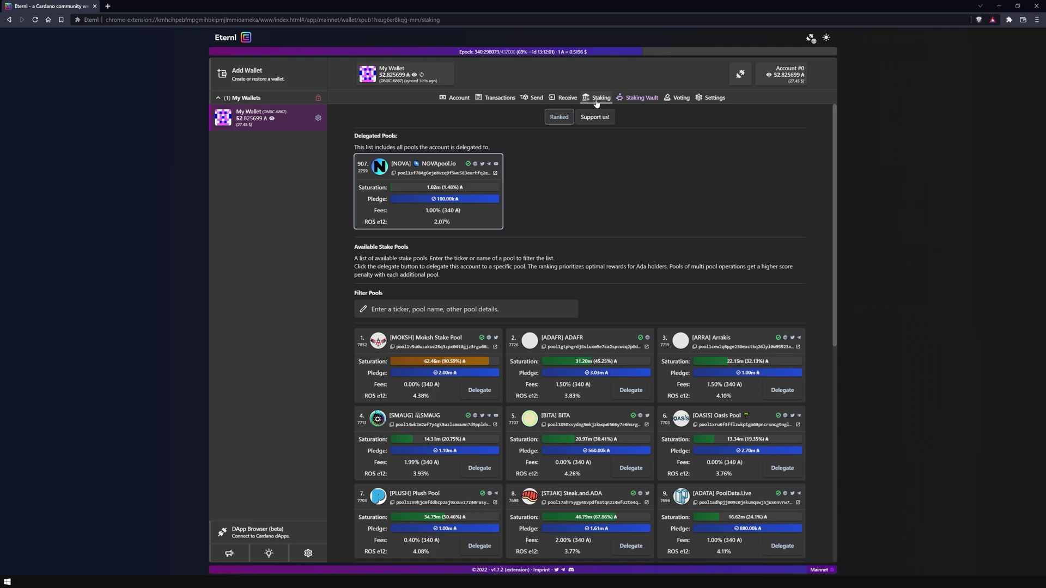